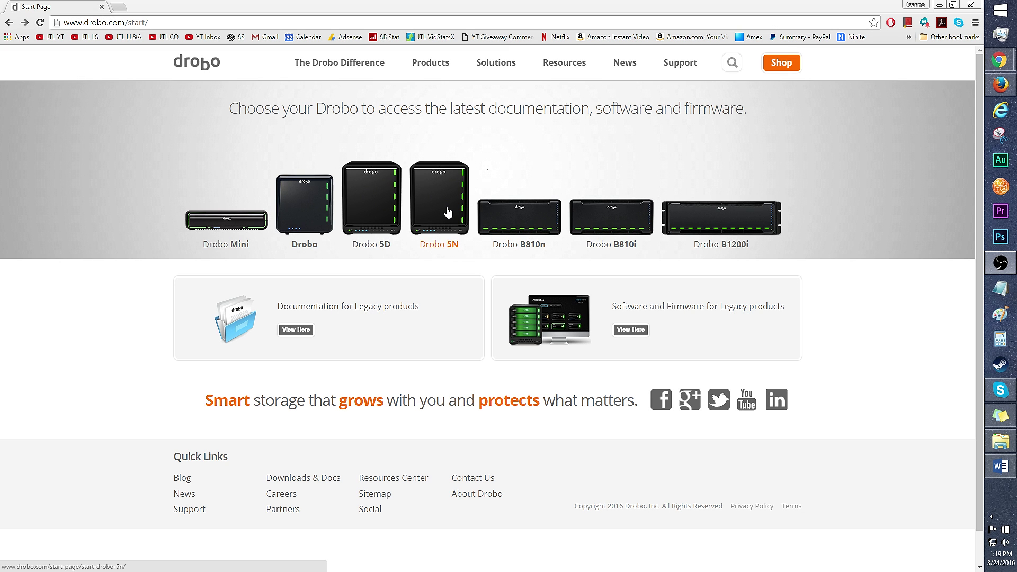
Step: Download the Drobo Dashboard 2.7.1 for Windows installer from the Drobo 5N support page
{"action": "left_click", "coordinate": [447, 212]}
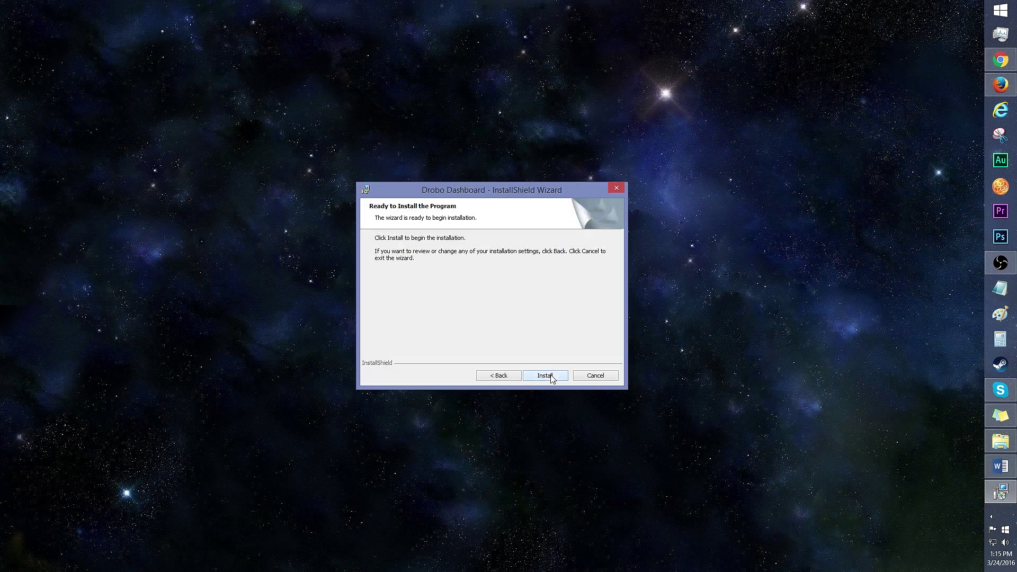
{"action": "left_click", "coordinate": [551, 377]}
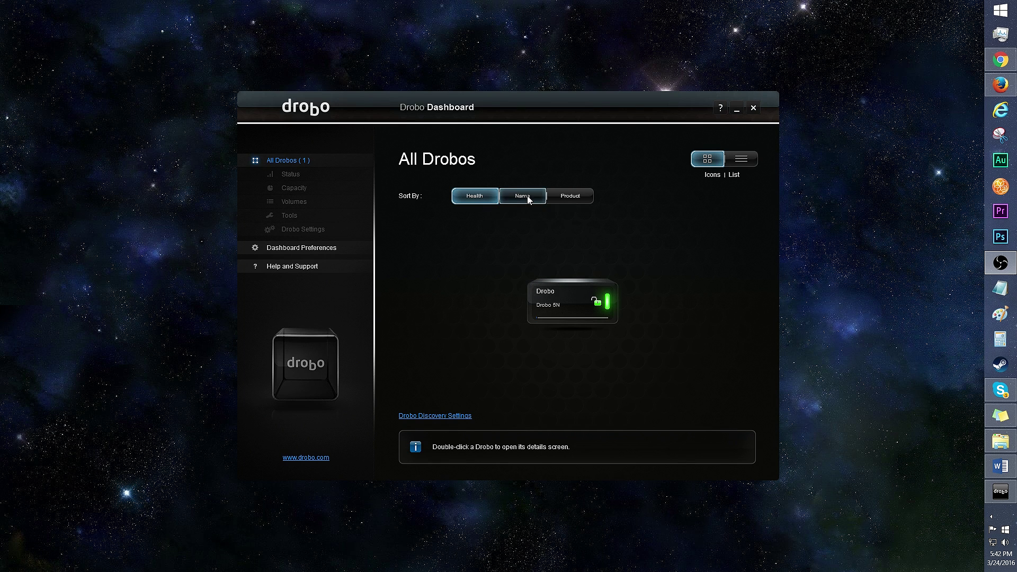
{"action": "left_click", "coordinate": [753, 159]}
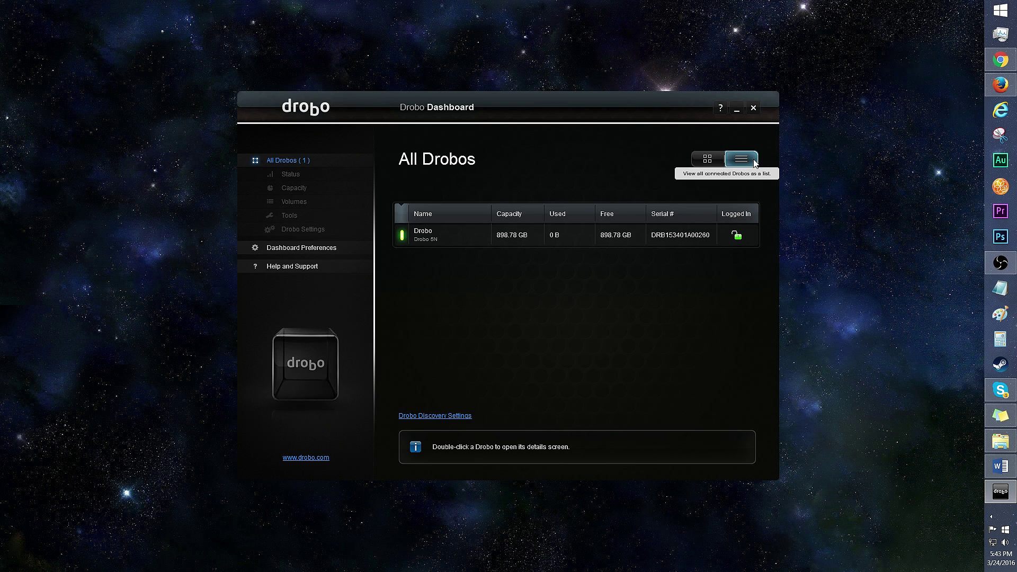
{"action": "left_click", "coordinate": [707, 159]}
{"action": "left_click", "coordinate": [460, 417]}
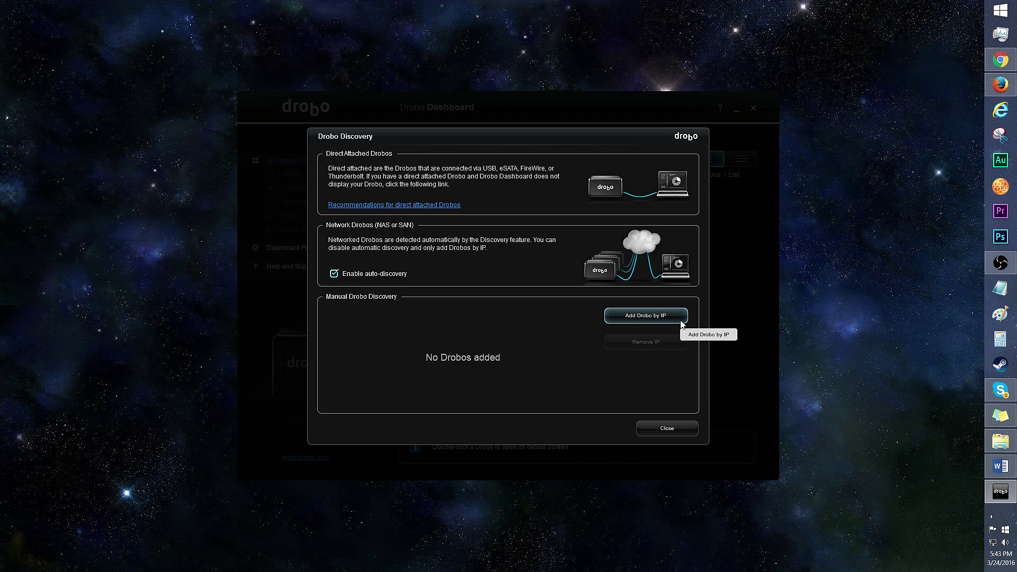
{"action": "key", "text": "Escape"}
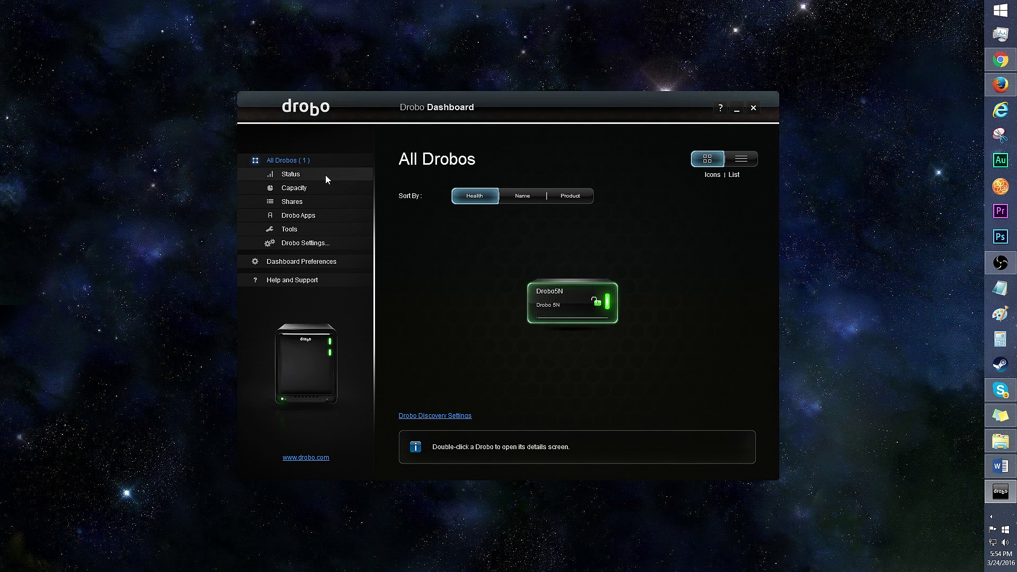
{"action": "left_click", "coordinate": [326, 176]}
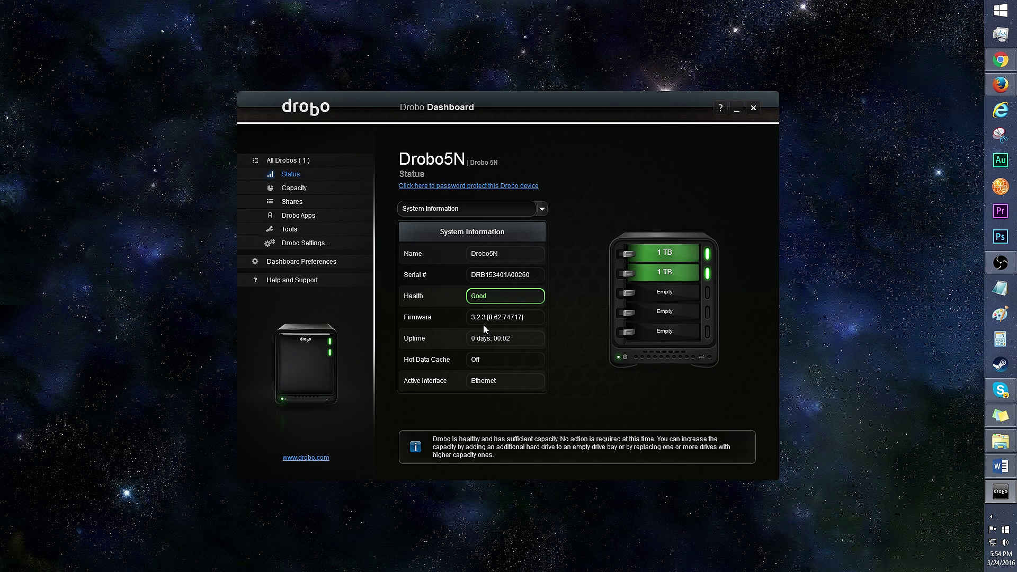
Step: Show the Bay 0 drive information on the Status page, then view the 898.78 GB capacity chart
{"action": "left_click", "coordinate": [542, 208]}
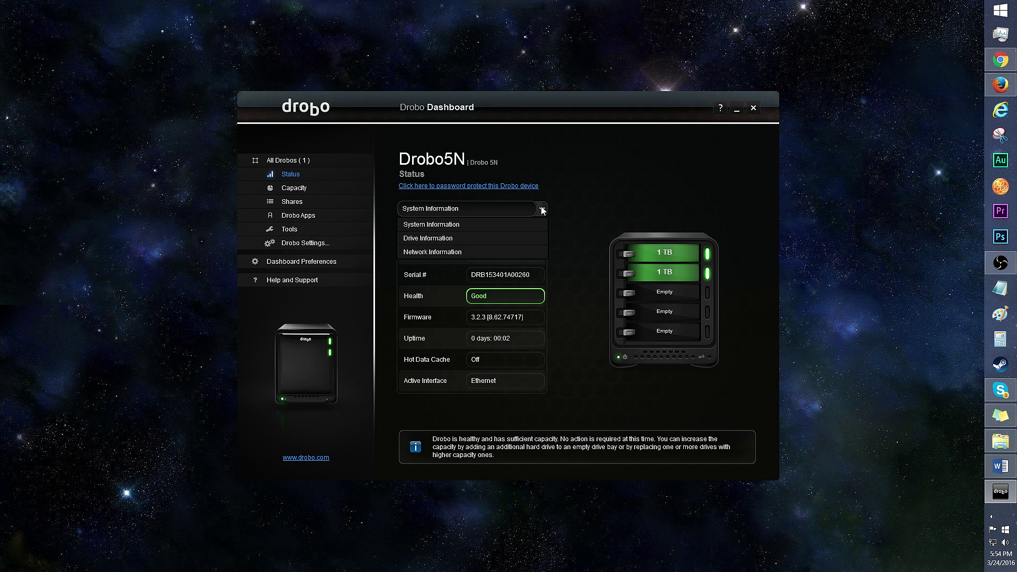
{"action": "left_click", "coordinate": [495, 234]}
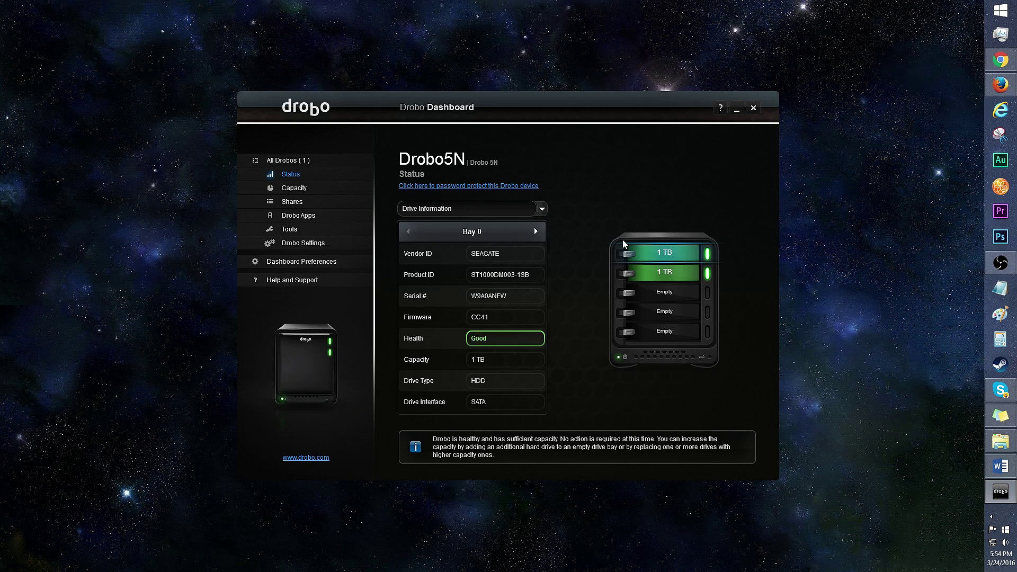
{"action": "left_click", "coordinate": [334, 190]}
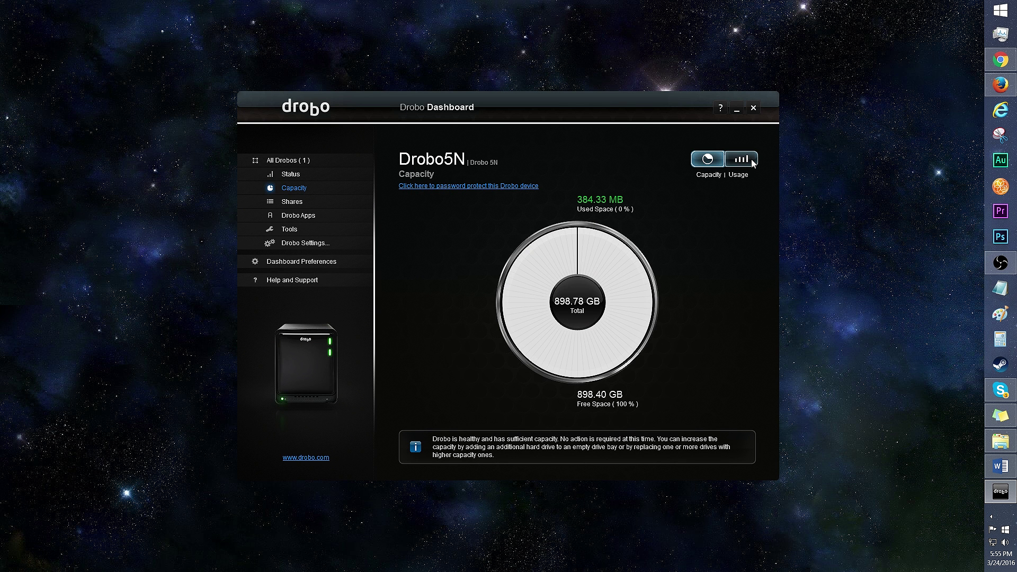
Step: Show the usage breakdown, then bring up Share Settings for the Public, Videos, Music and Pictures shares
{"action": "left_click", "coordinate": [751, 159]}
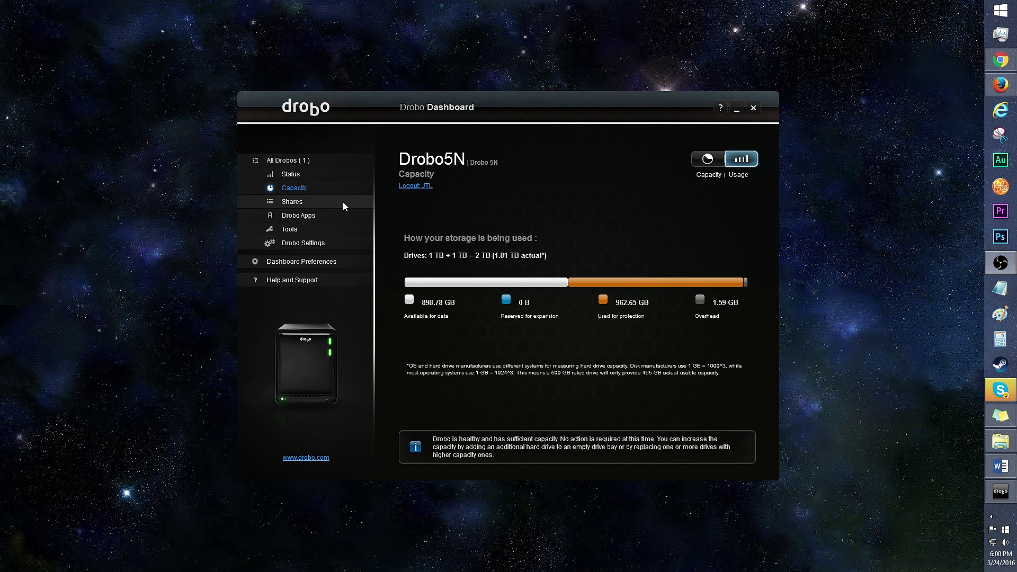
{"action": "left_click", "coordinate": [342, 203]}
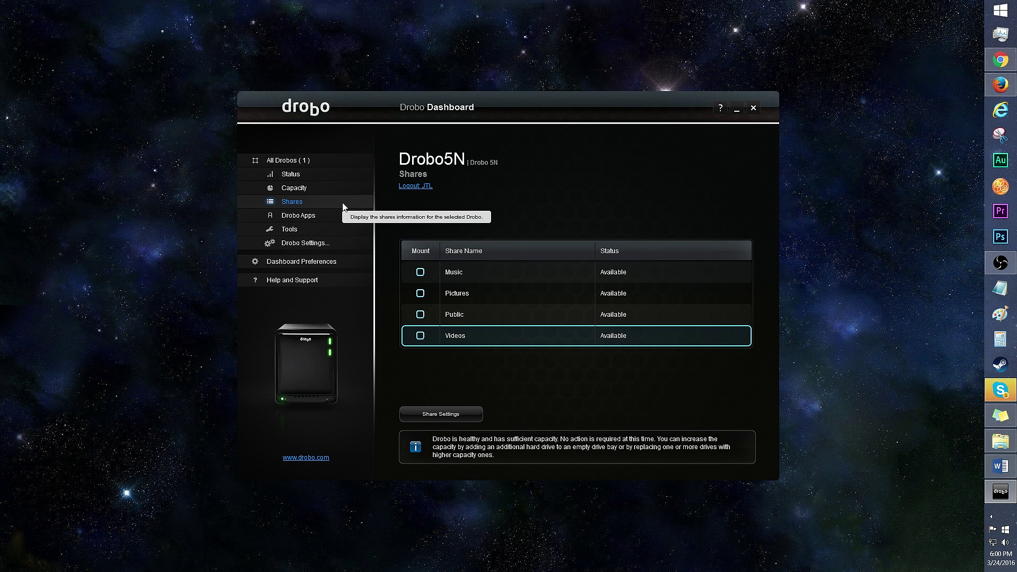
{"action": "left_click", "coordinate": [506, 293]}
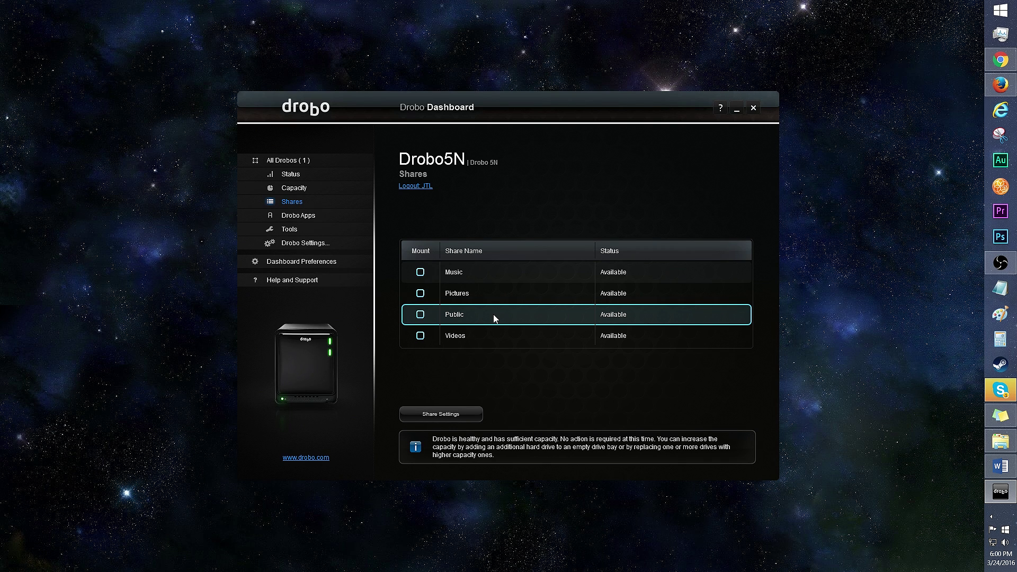
{"action": "left_click", "coordinate": [477, 419]}
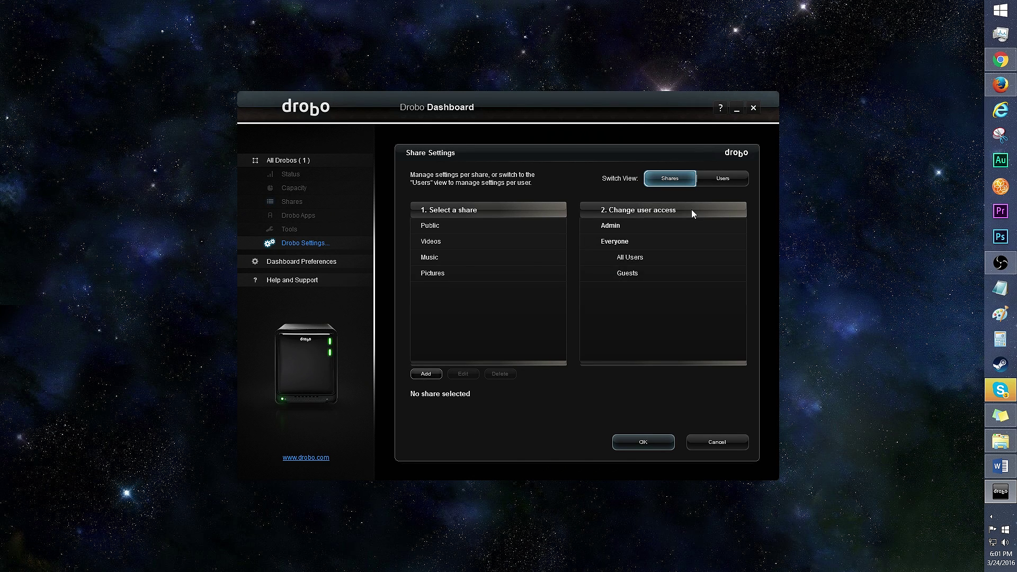
Step: Start a new share with Time Machine enabled, then cancel the Add Share dialog
{"action": "left_click", "coordinate": [426, 374]}
{"action": "left_click", "coordinate": [480, 295]}
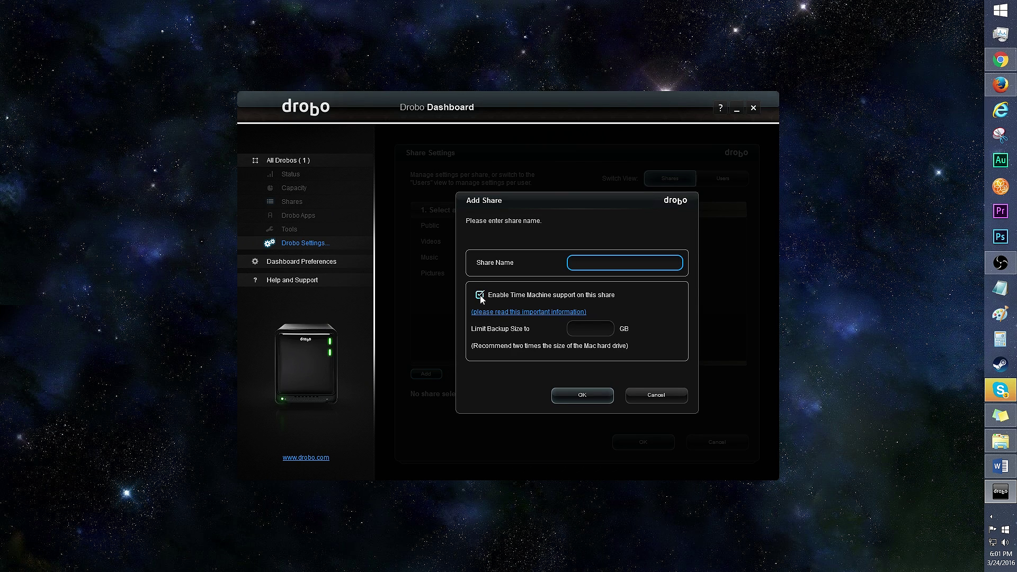
{"action": "left_click", "coordinate": [582, 328]}
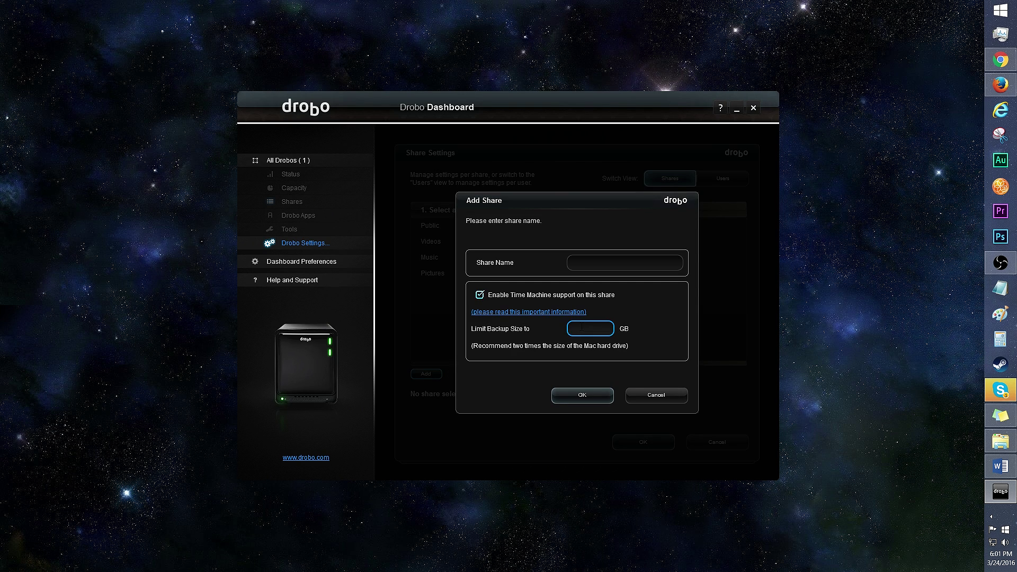
{"action": "key", "text": "Escape"}
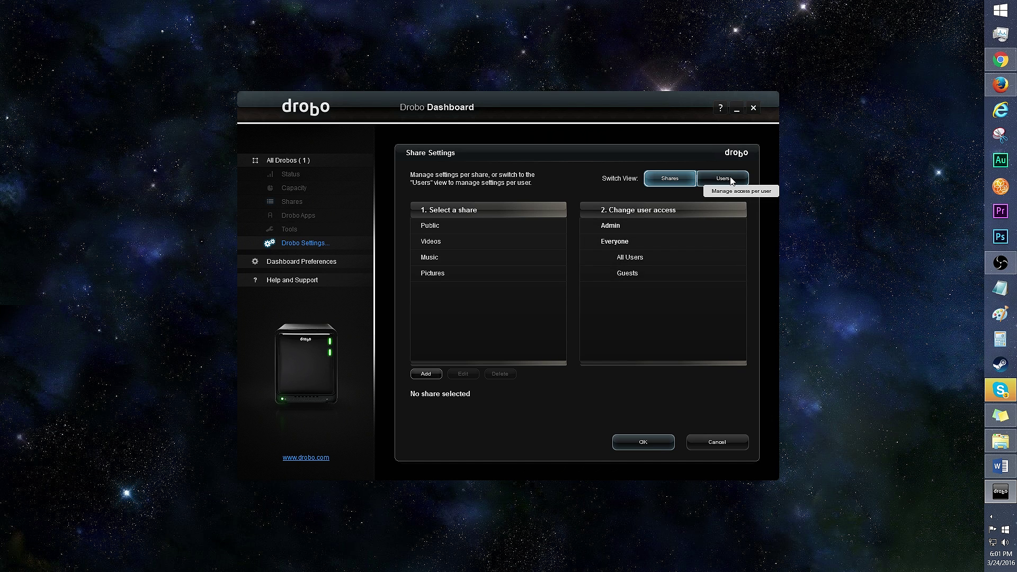
Step: In the per-user view, change the Everyone group's access to the Videos share
{"action": "left_click", "coordinate": [732, 182]}
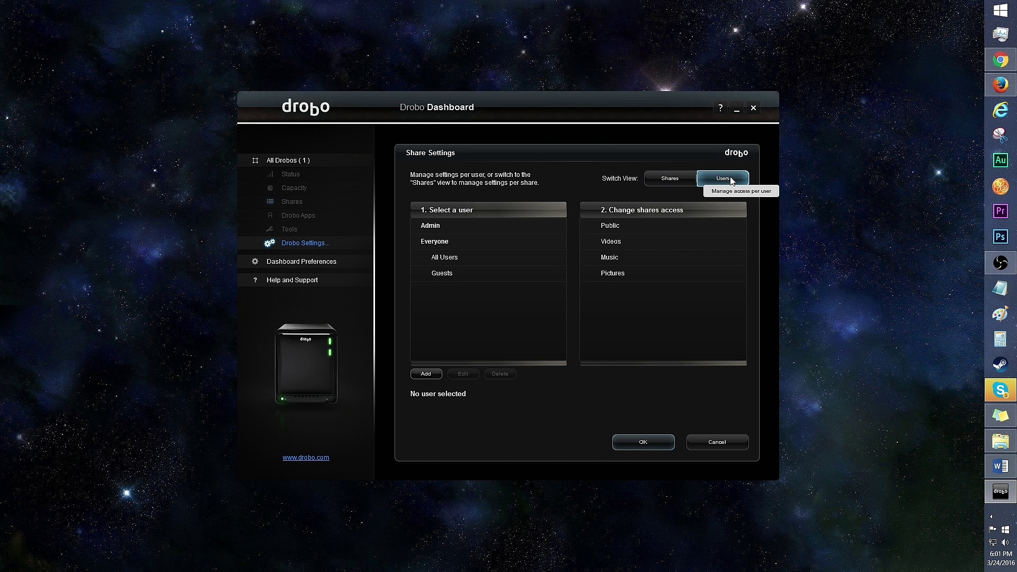
{"action": "left_click", "coordinate": [537, 245]}
{"action": "left_click", "coordinate": [589, 241]}
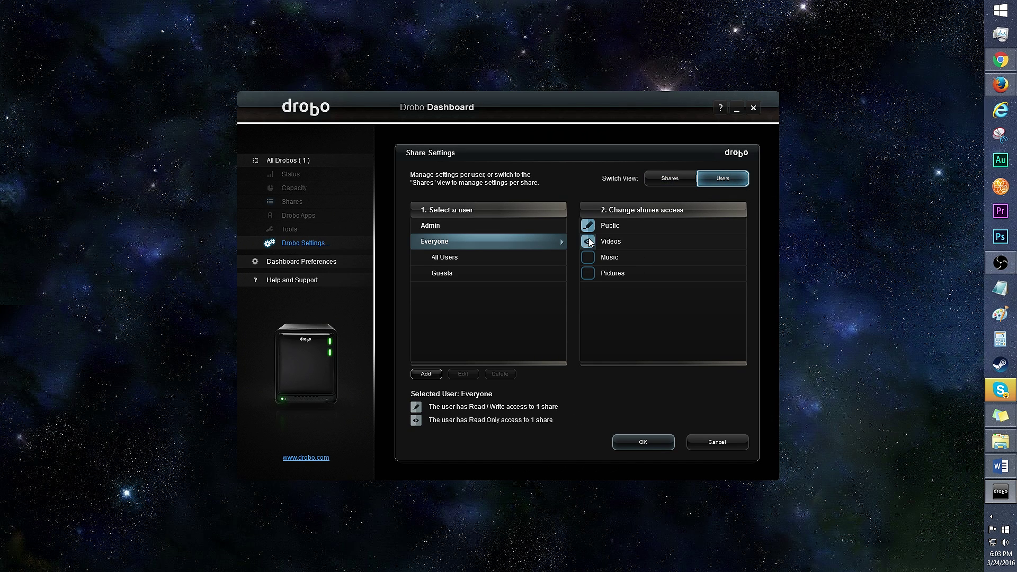
{"action": "left_click", "coordinate": [595, 243]}
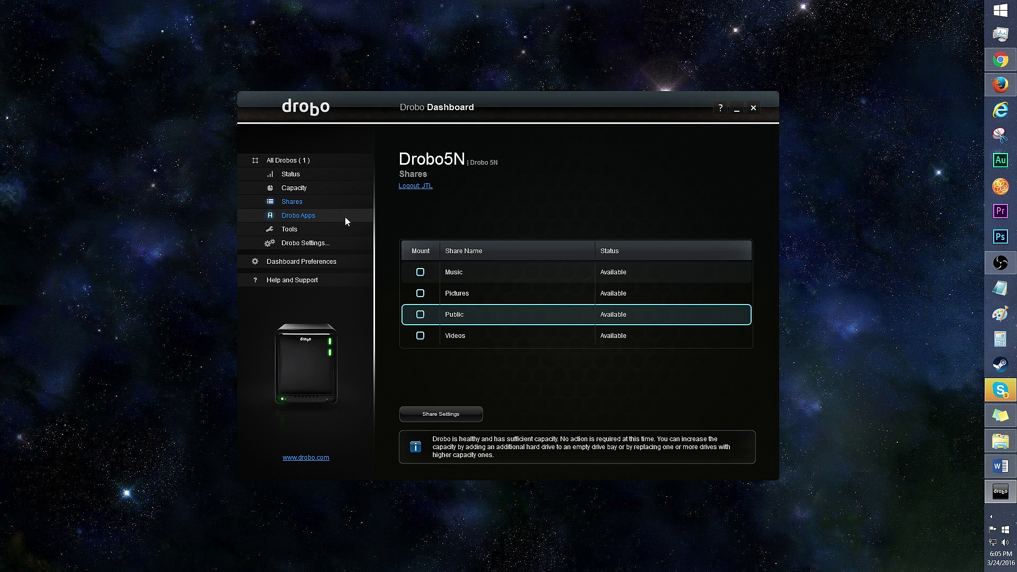
{"action": "left_click", "coordinate": [345, 218]}
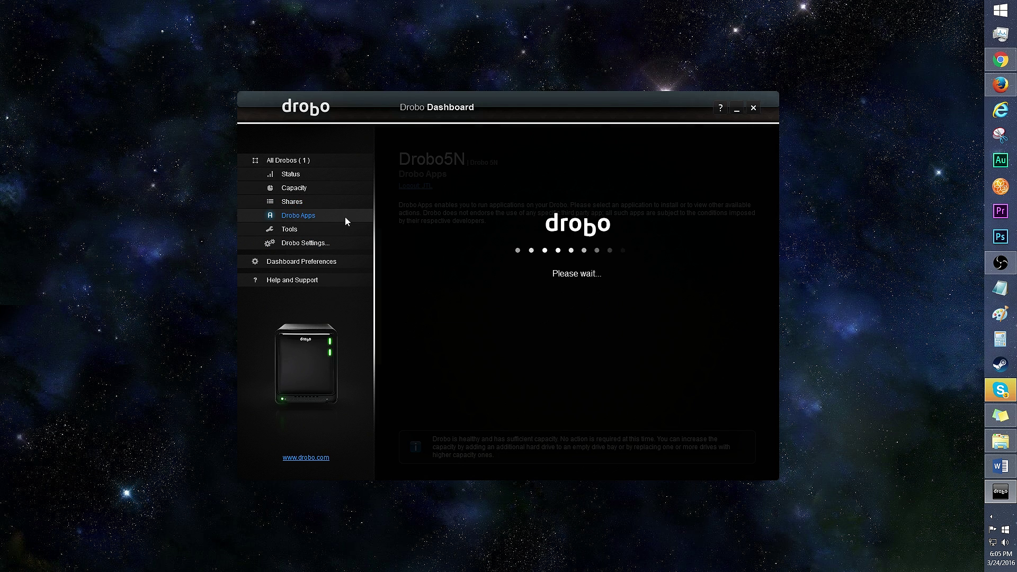
Step: Check the Plex and CouchPotato entries in the Drobo Apps list, then go to Tools
{"action": "scroll", "coordinate": [755, 269], "scroll_direction": "down", "scroll_amount": 6}
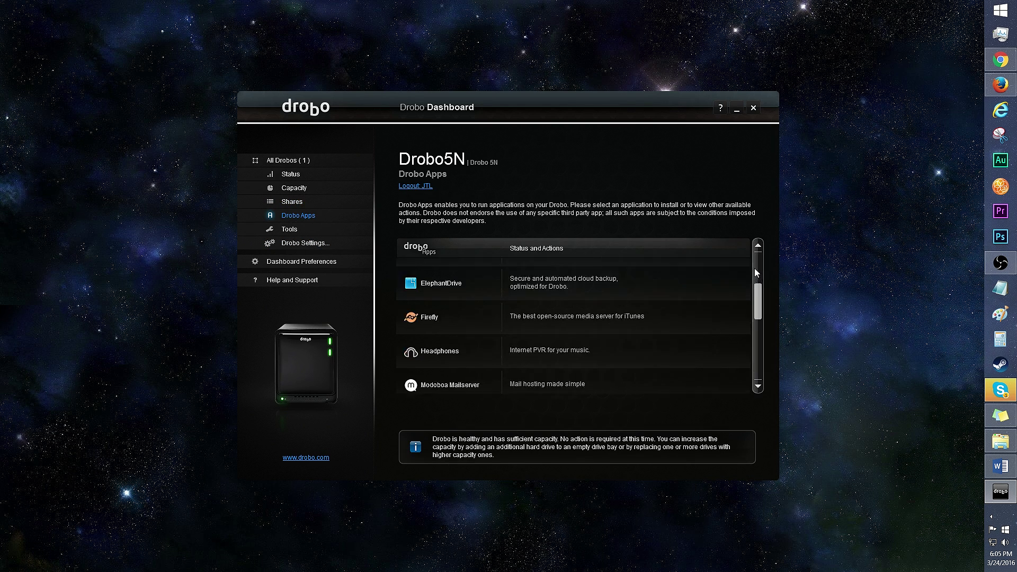
{"action": "left_click", "coordinate": [563, 279]}
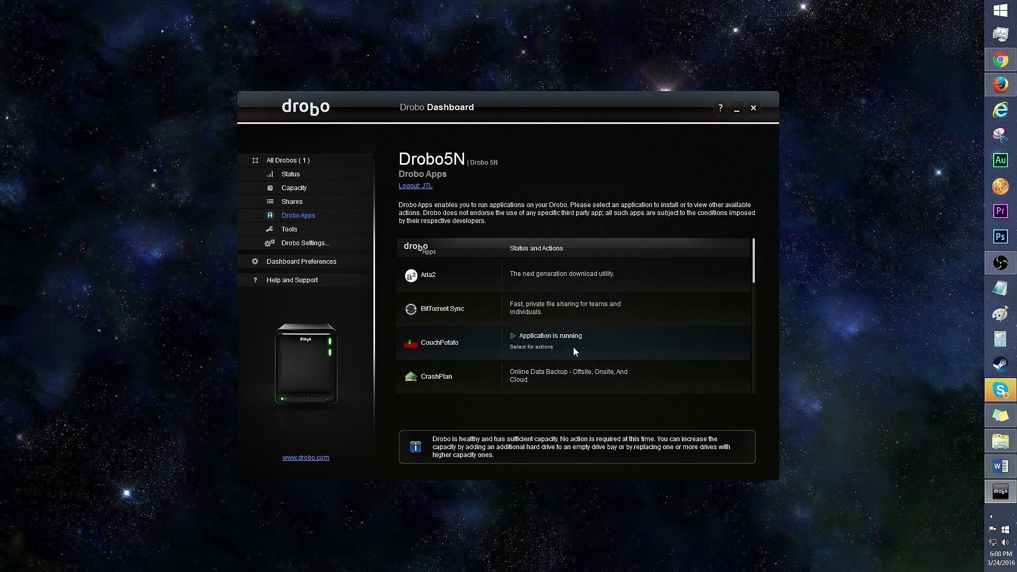
{"action": "left_click", "coordinate": [573, 347]}
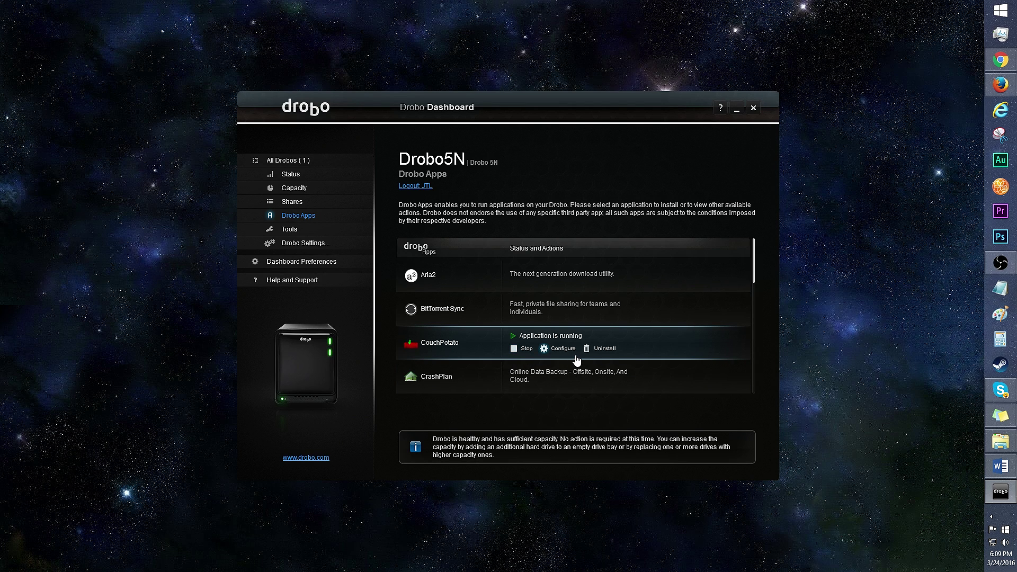
{"action": "left_click", "coordinate": [346, 228]}
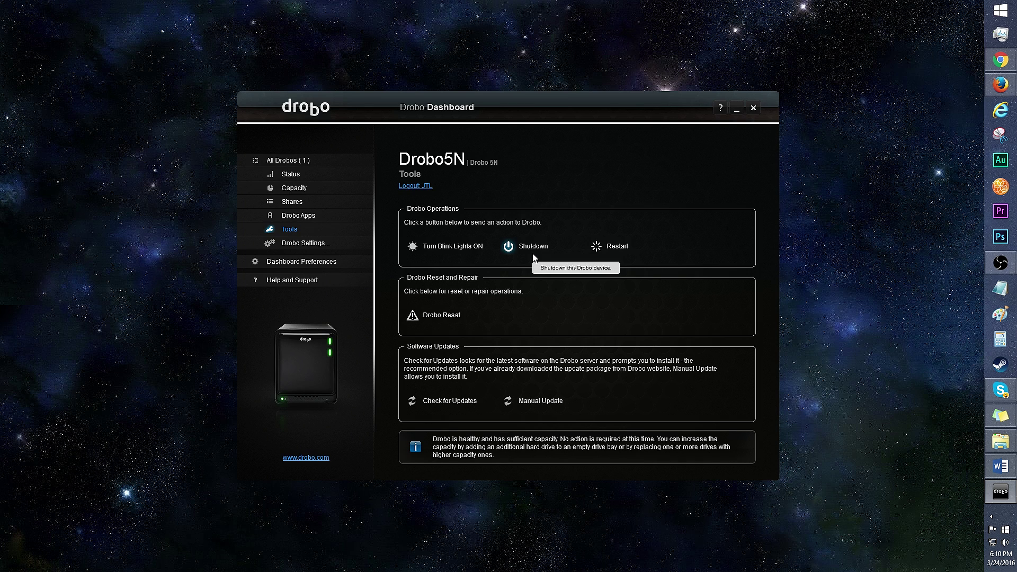
Step: Turn on the Drobo5N's blink lights for 15 minutes to identify the unit
{"action": "left_click", "coordinate": [459, 252]}
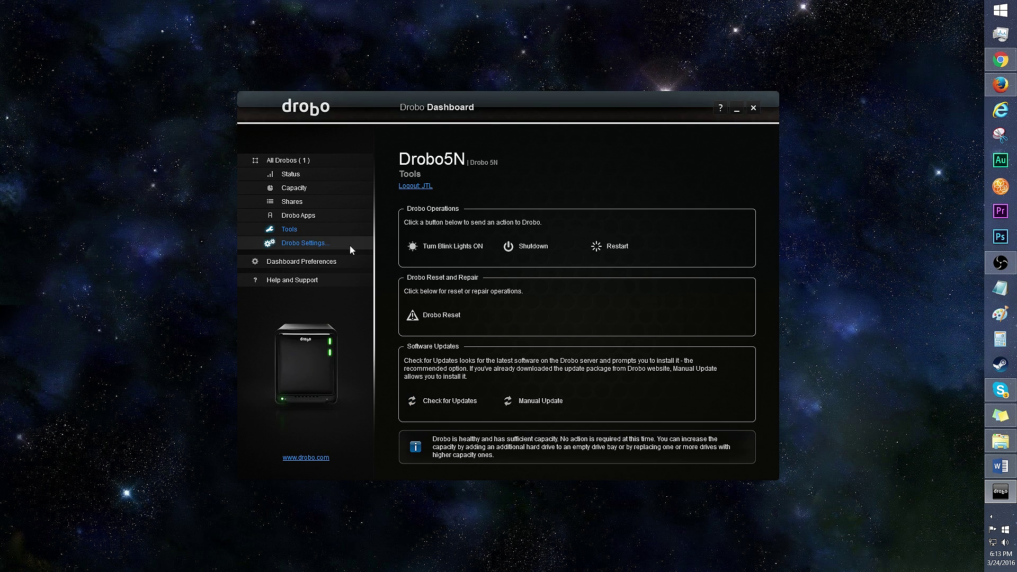
{"action": "mouse_move", "coordinate": [350, 247]}
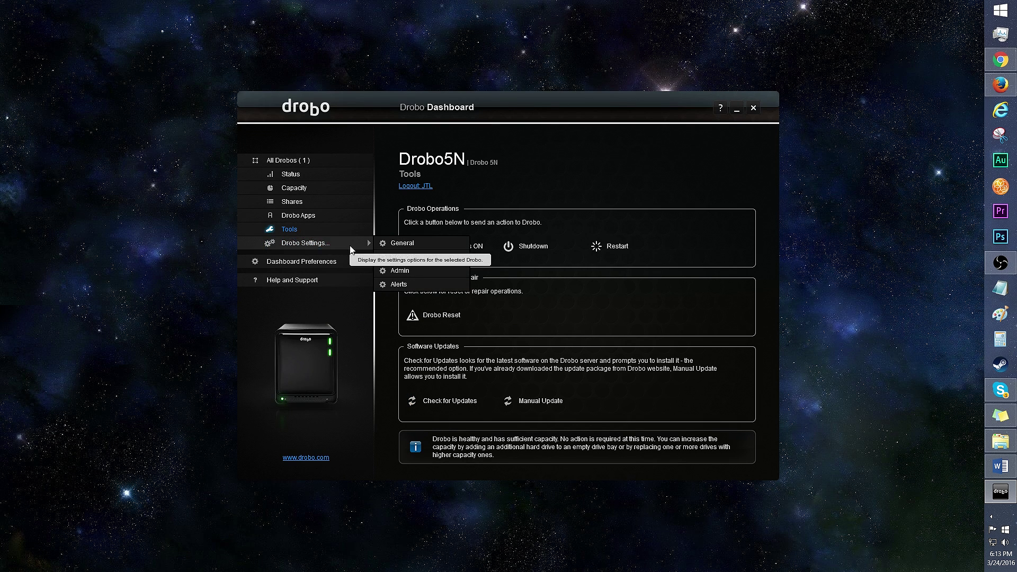
Step: Set the Dim Lights level to 3 in General settings and close the Admin settings
{"action": "left_click", "coordinate": [444, 242]}
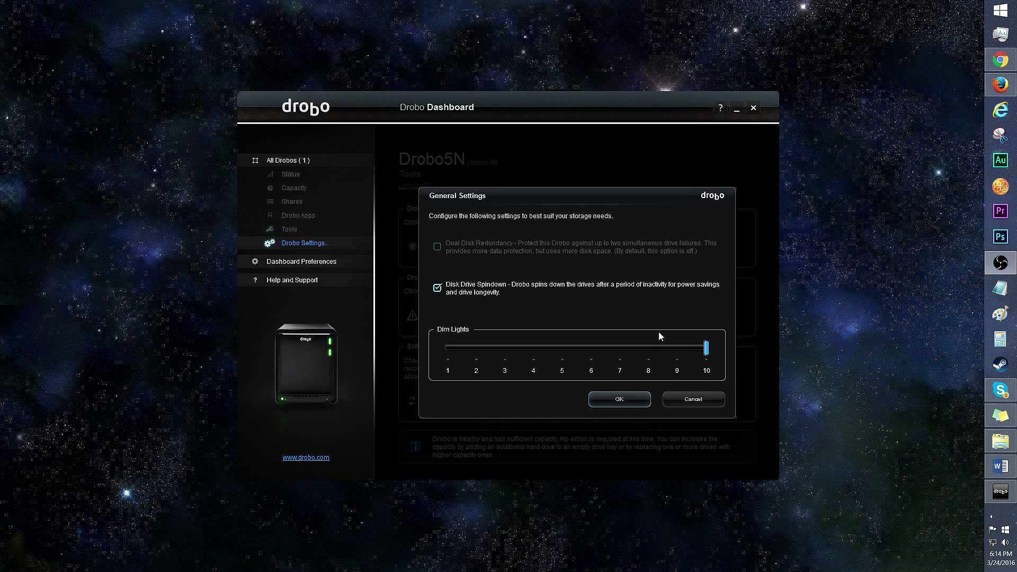
{"action": "left_click_drag", "start_coordinate": [620, 345], "coordinate": [437, 356]}
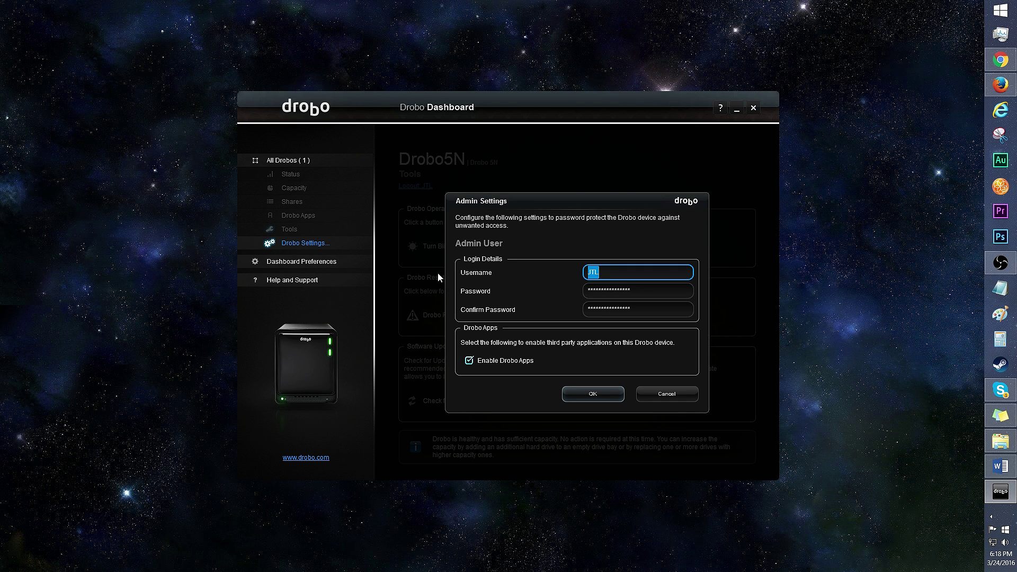
{"action": "key", "text": "Escape"}
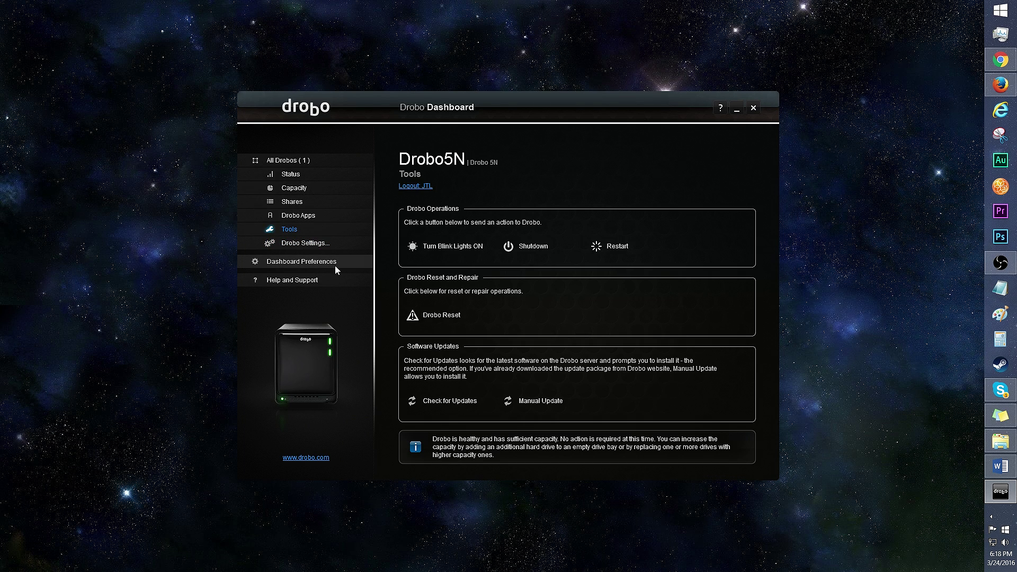
{"action": "left_click", "coordinate": [335, 266]}
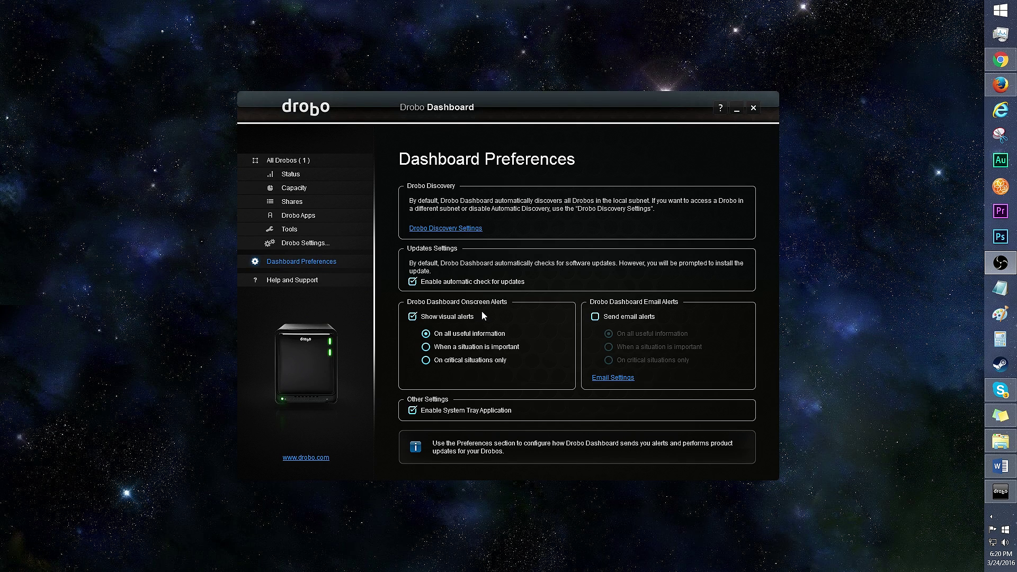
Step: Show the Help and Support page with registration, diagnostics and version 2.7.1 details
{"action": "left_click", "coordinate": [297, 281]}
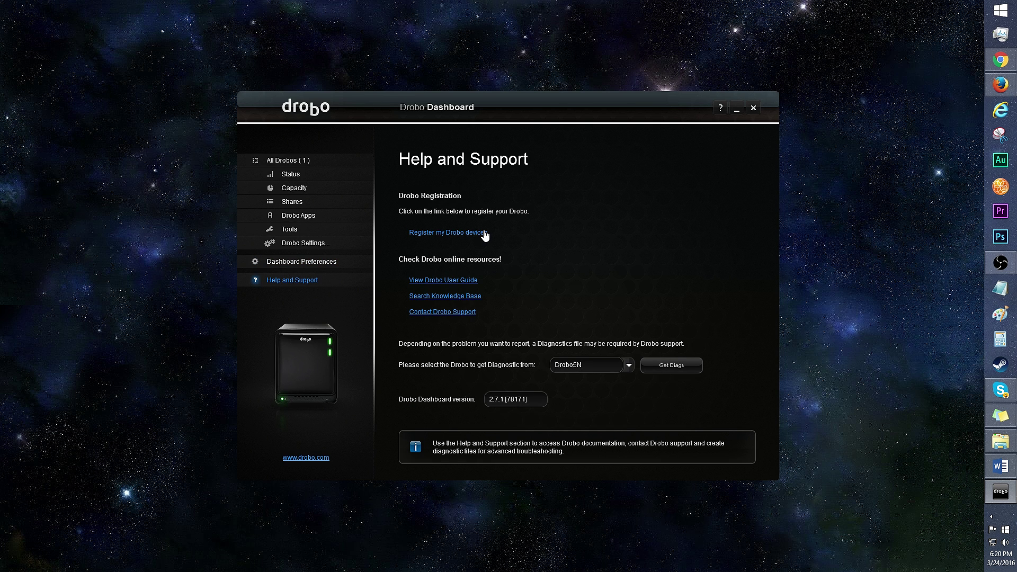